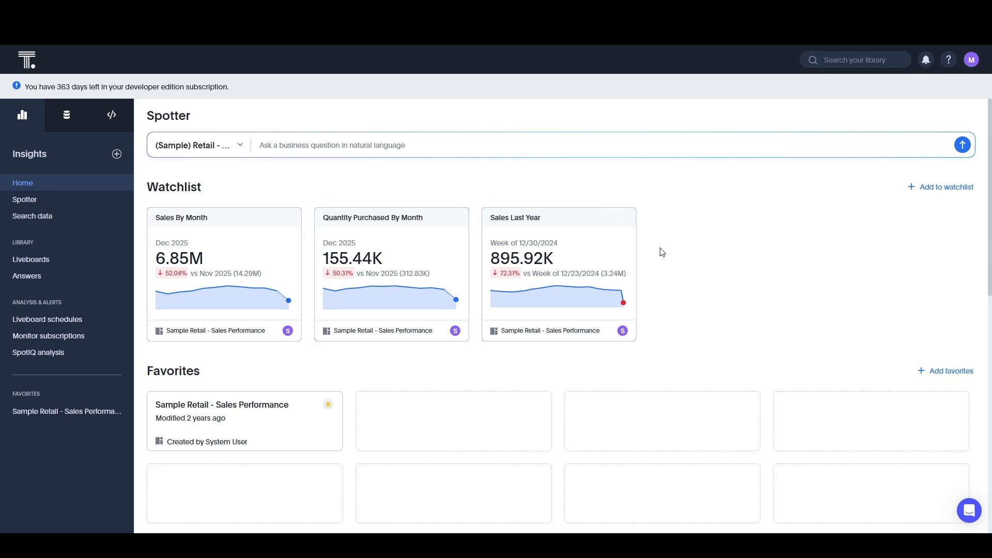
Open the Sample Retail - Sales Performance Liveboard, view the alert types for its Sales By Month KPI, and return to the home page
click(56, 276)
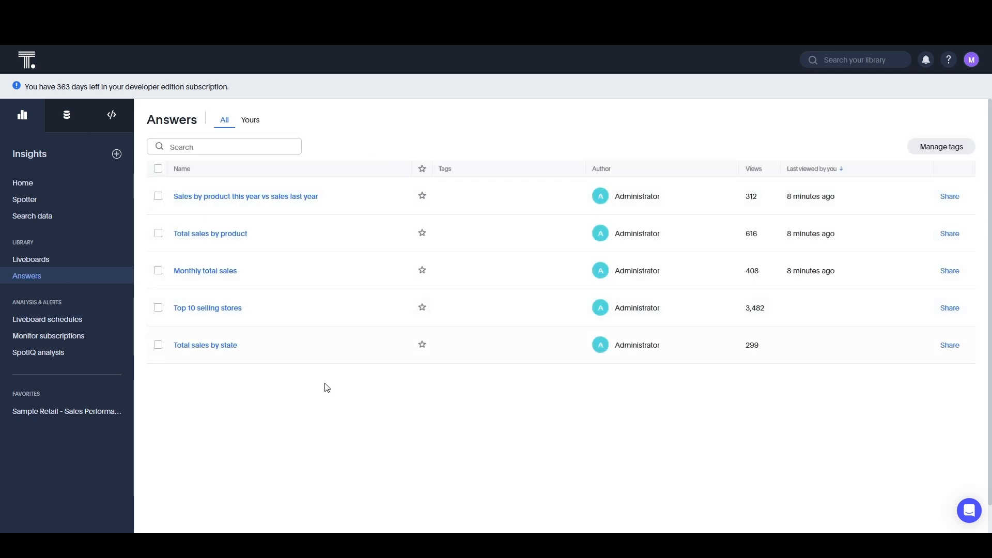
click(50, 262)
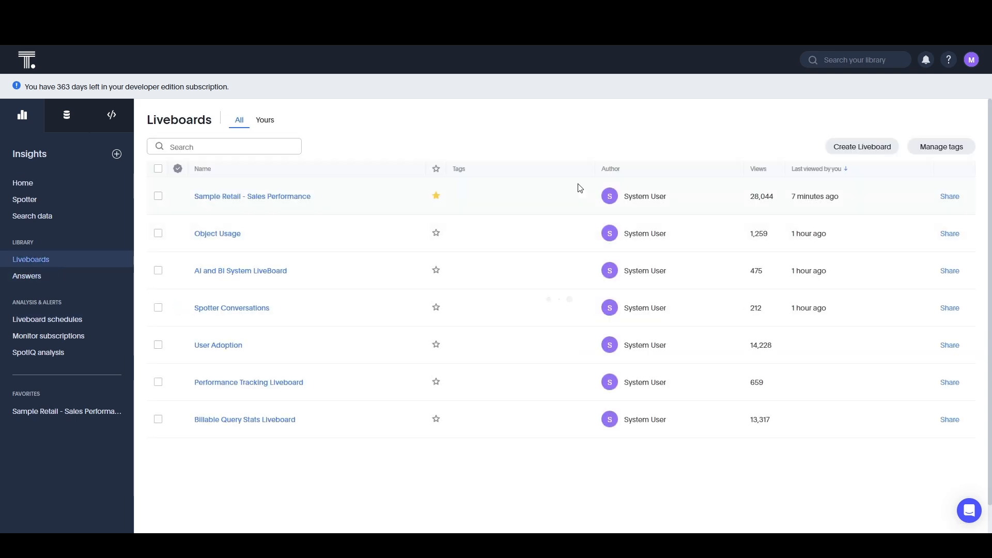
click(262, 196)
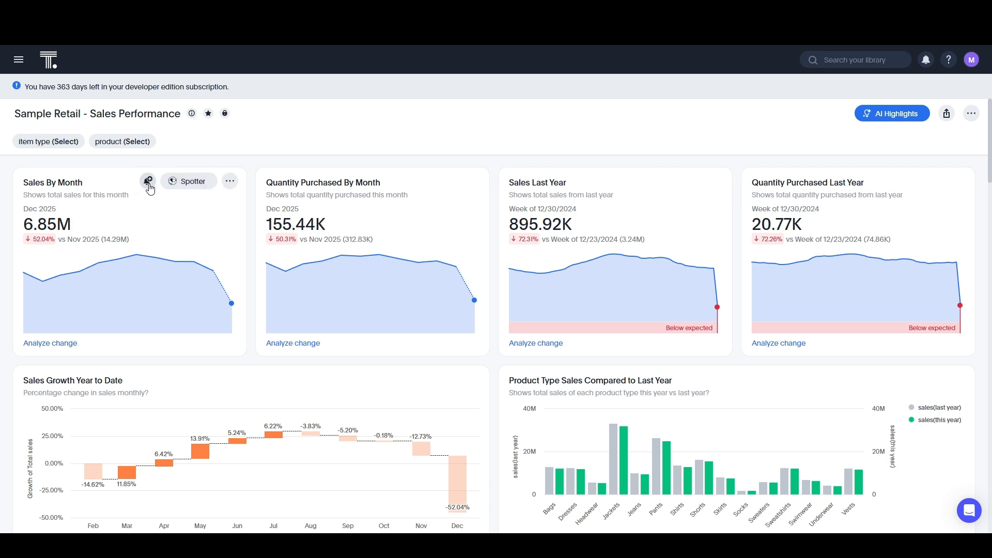
click(149, 186)
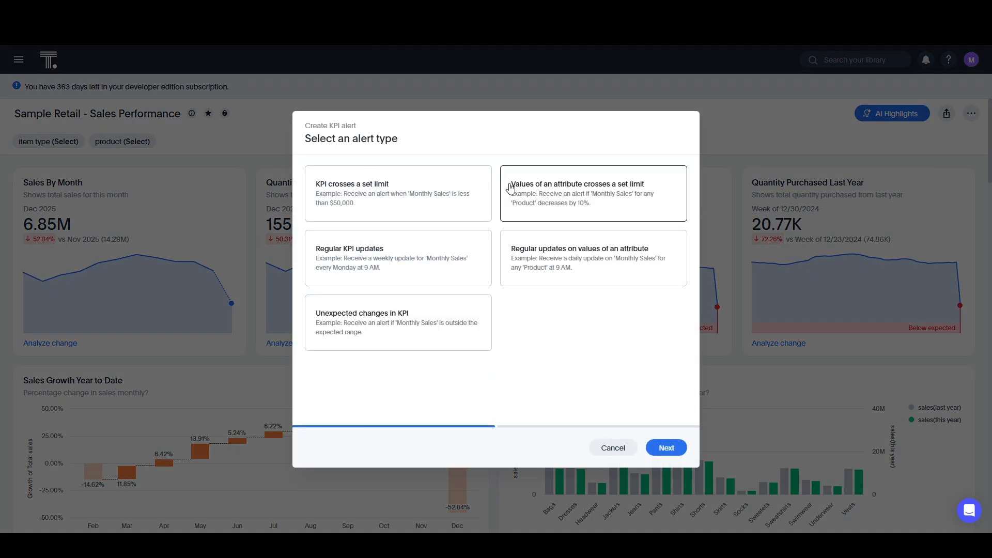
click(610, 447)
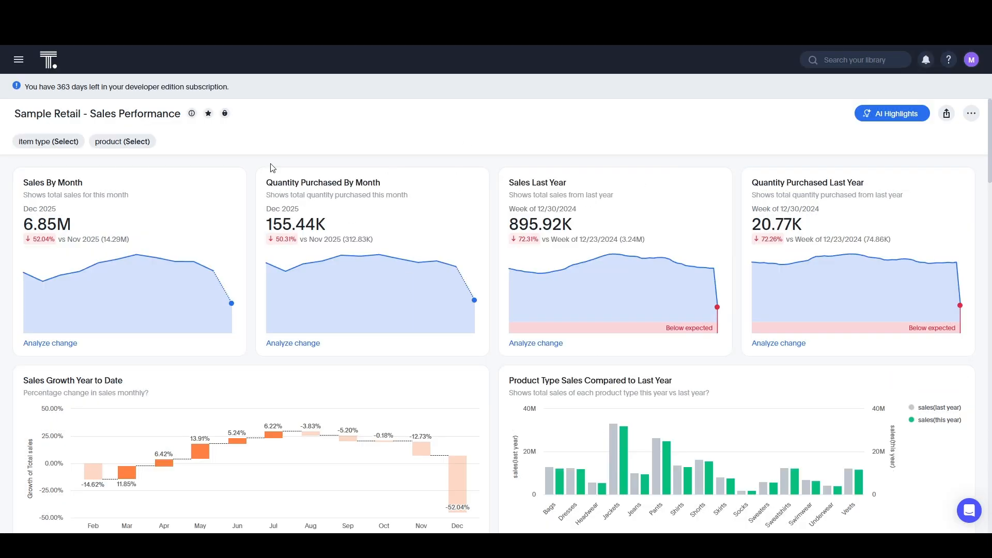
click(50, 62)
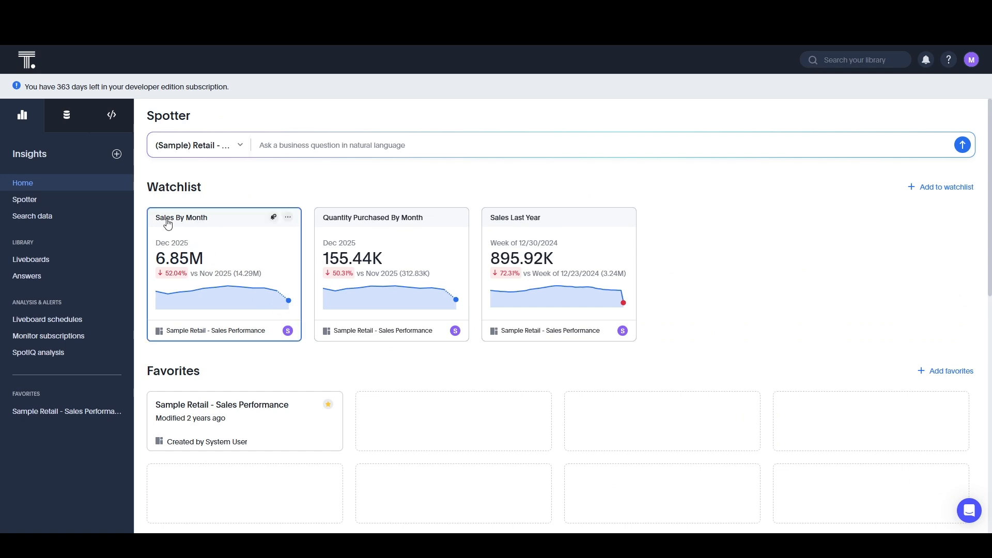
Start a "KPI crosses a set limit" alert on the Sales By Month watchlist KPI and name it Monthly Sales Alert
click(274, 218)
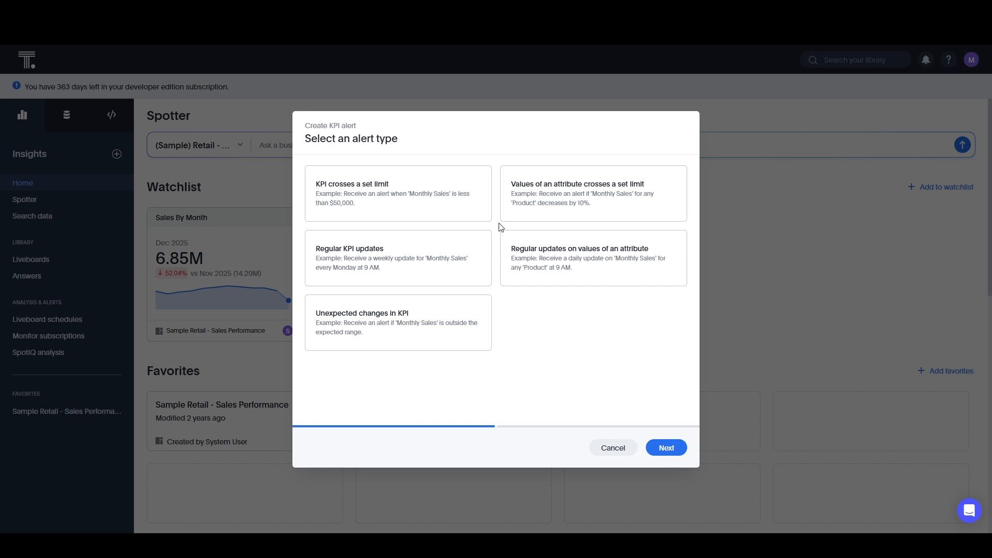
click(443, 195)
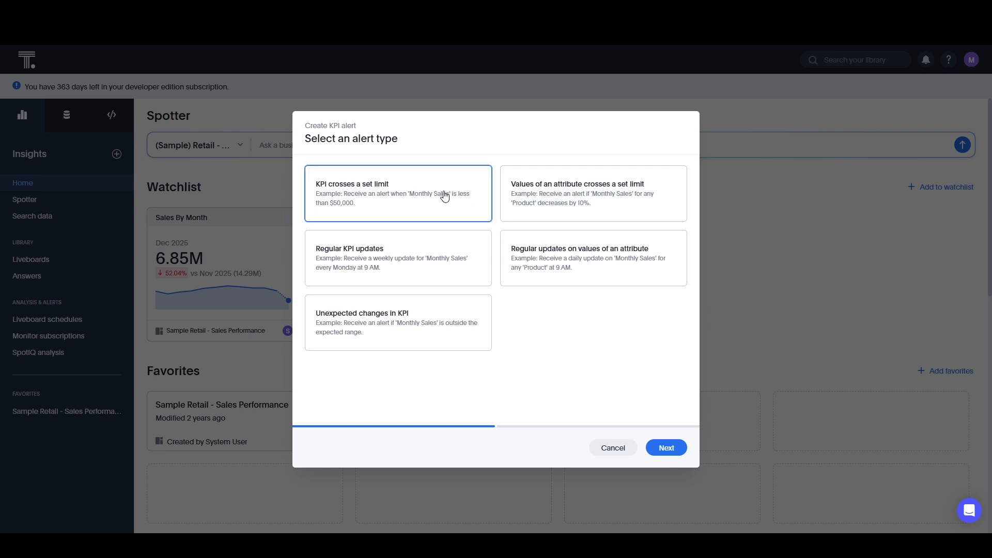
click(666, 446)
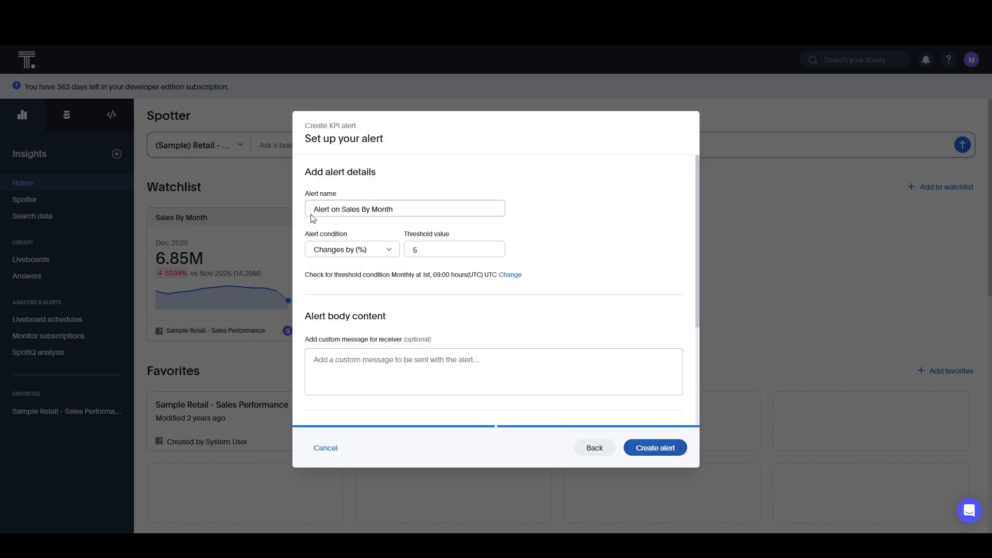
triple_click(386, 210)
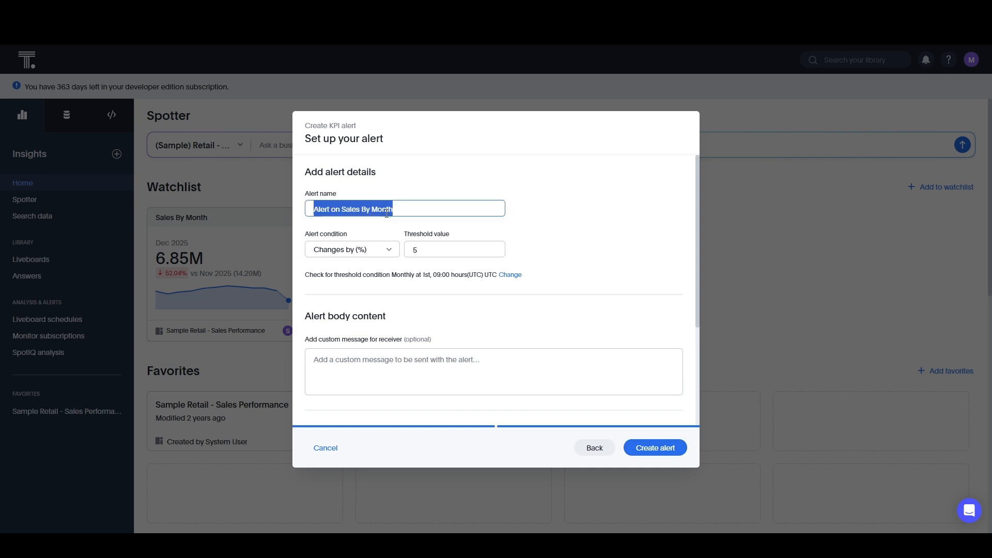
text(Sales)
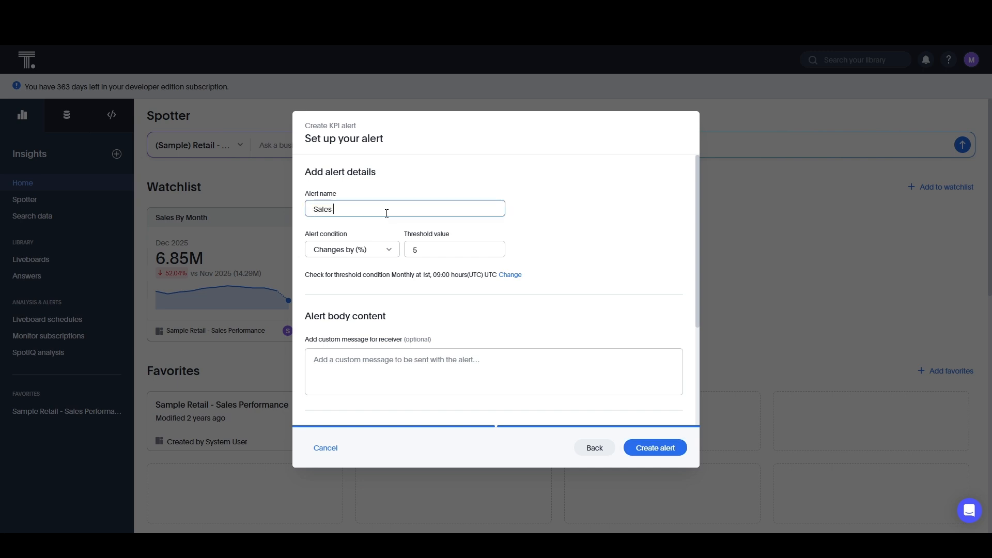
text( Aler)
text(Monthly)
Set the alert condition to Greater than with a threshold value of 50000
click(341, 251)
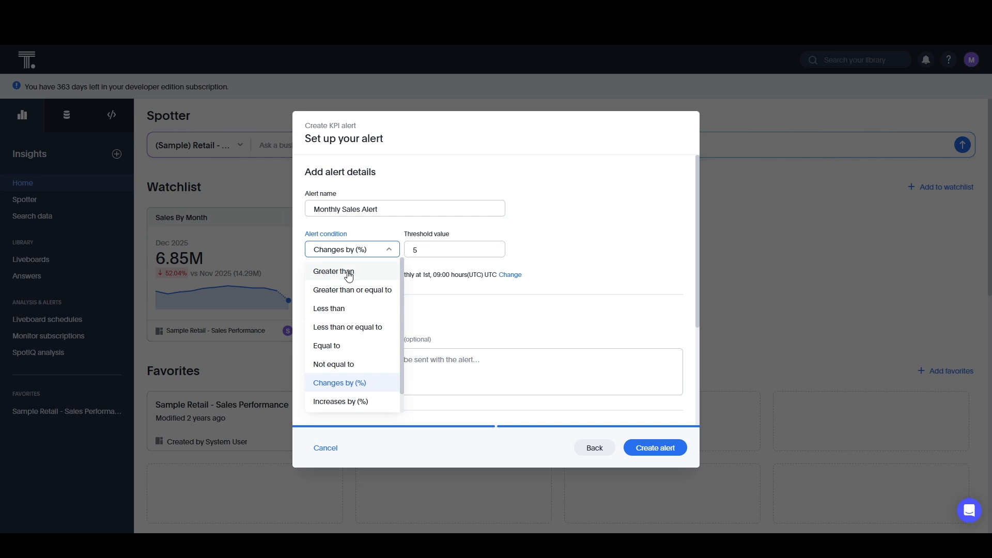
click(349, 272)
double_click(430, 251)
text(50000)
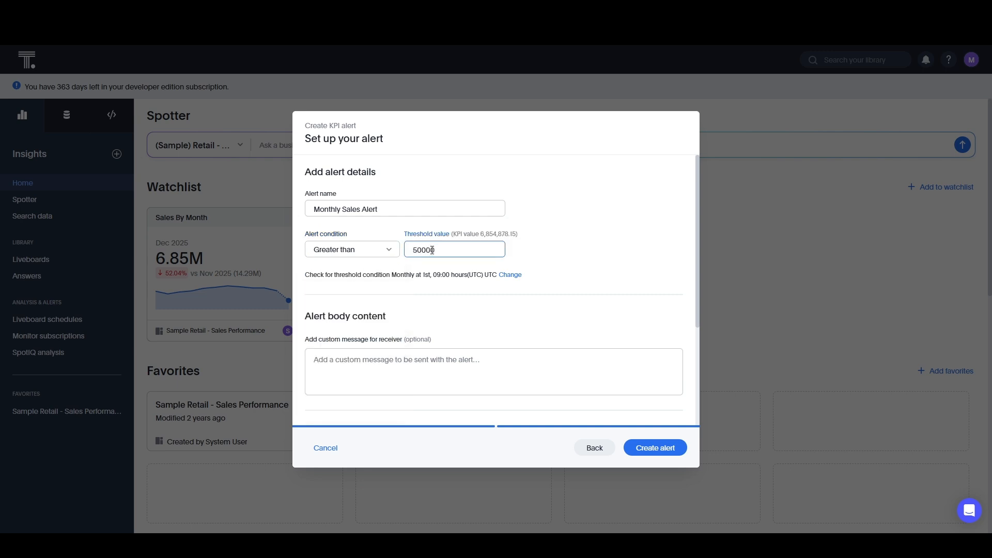
Set the alert condition to Changes by (%) with a threshold value of 10
click(370, 252)
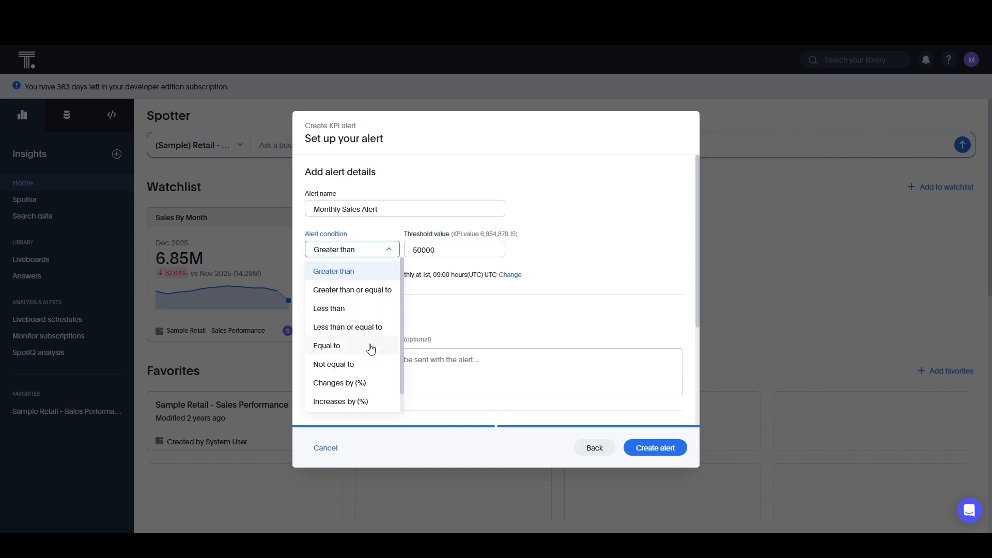
scroll(369, 347, down, 1)
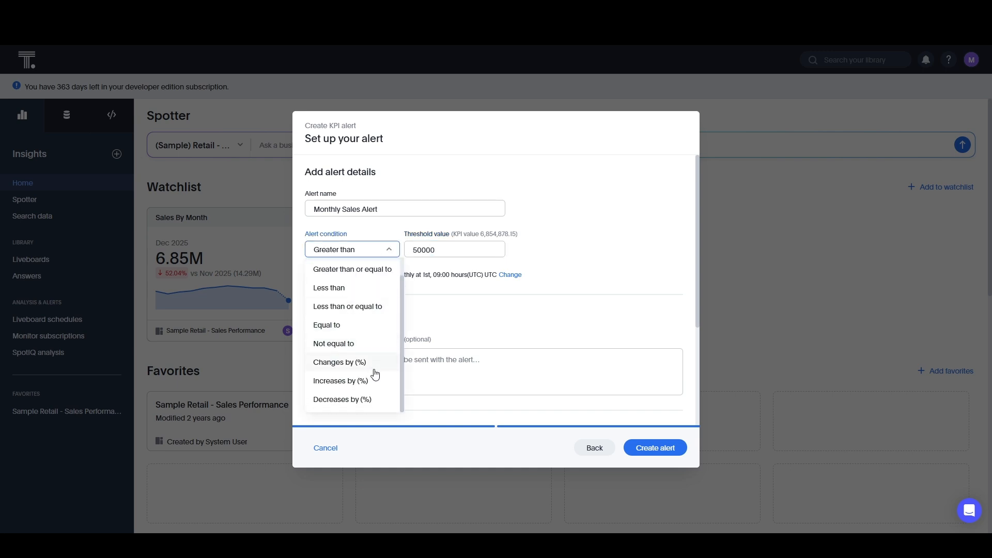
click(345, 362)
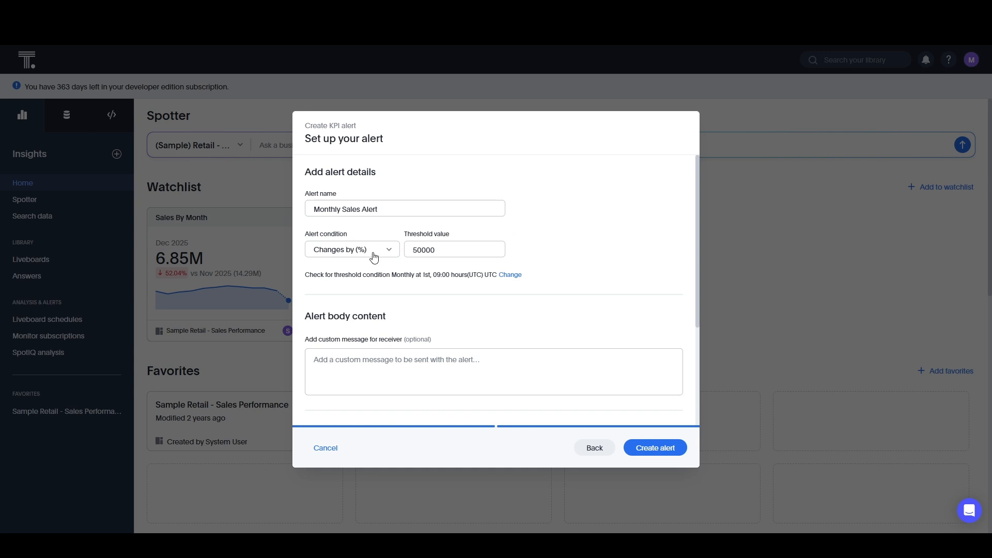
click(462, 251)
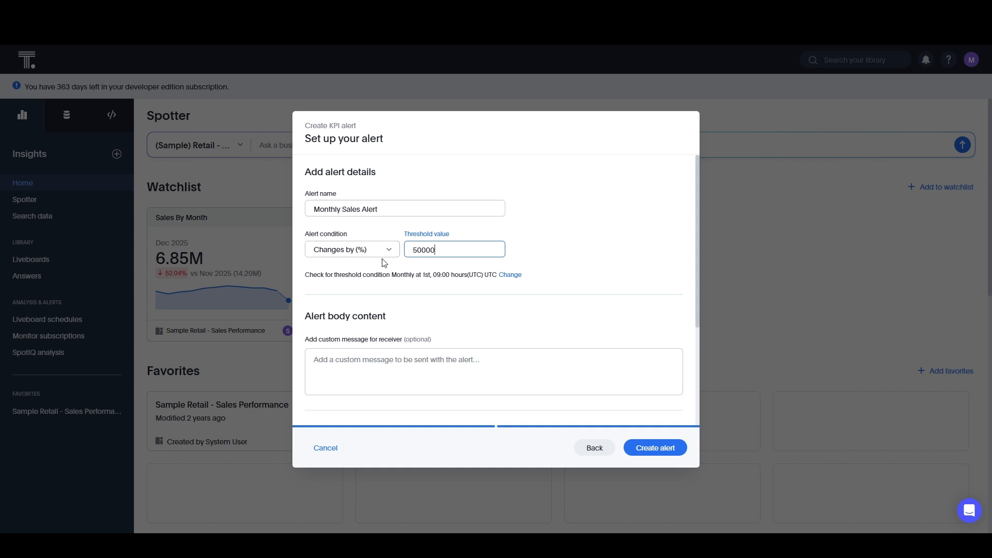
double_click(448, 250)
text(10)
click(531, 257)
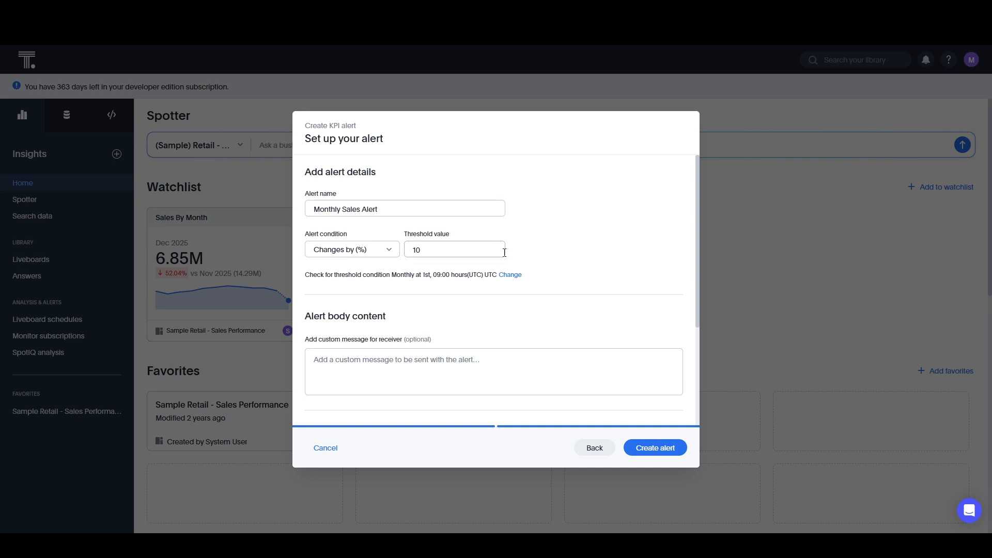
Enter the custom alert message "Hey," and on a new line "Please look into this since the Sales has changed by +/- 10% compared to previous month."
scroll(436, 349, down, 2)
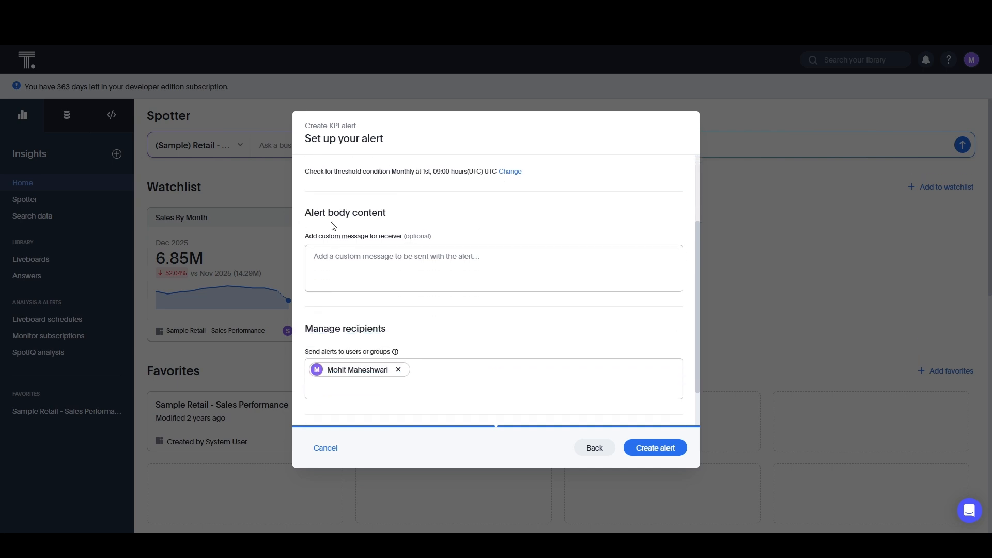
click(365, 275)
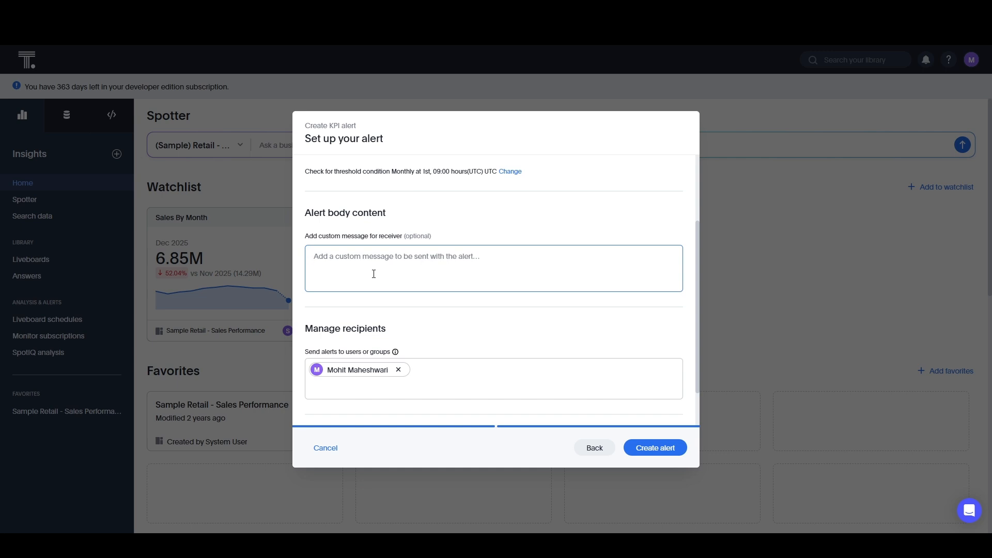
text(Hey,)
key(Return)
text(P)
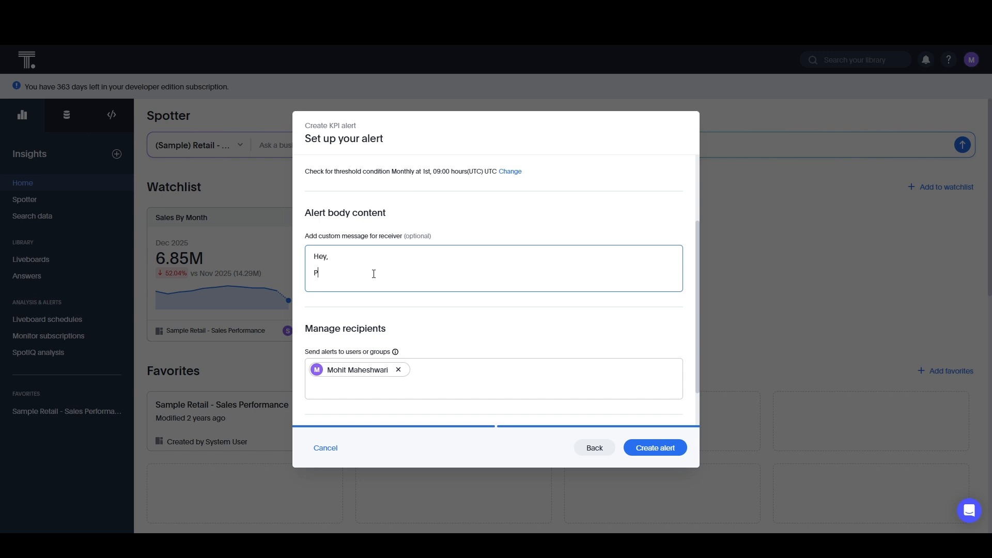
text(lease look into this since the Sales hhas changed by +/-)
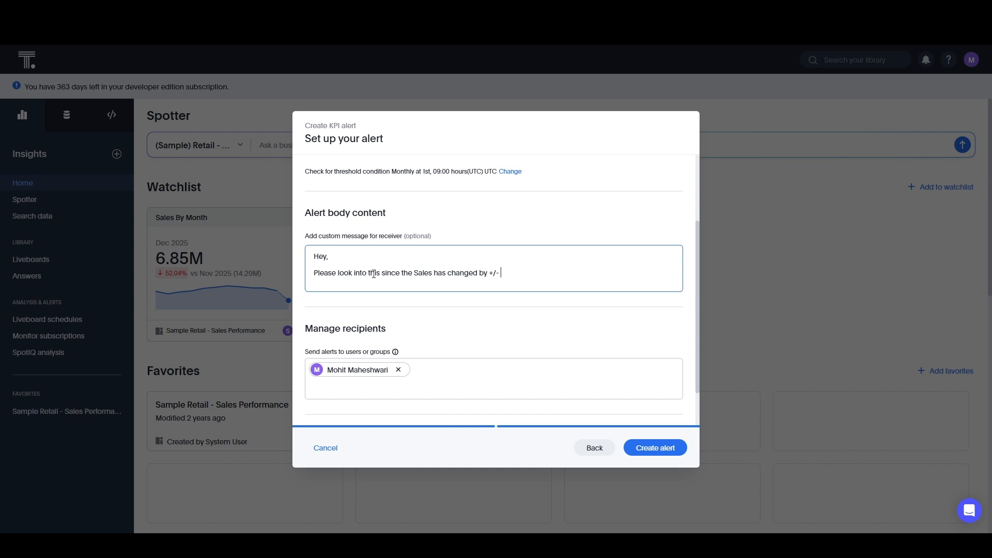
text( 10% compared to previous month.)
click(392, 335)
Check which users or groups can be added as alert recipients and review the alert details
scroll(424, 383, down, 1)
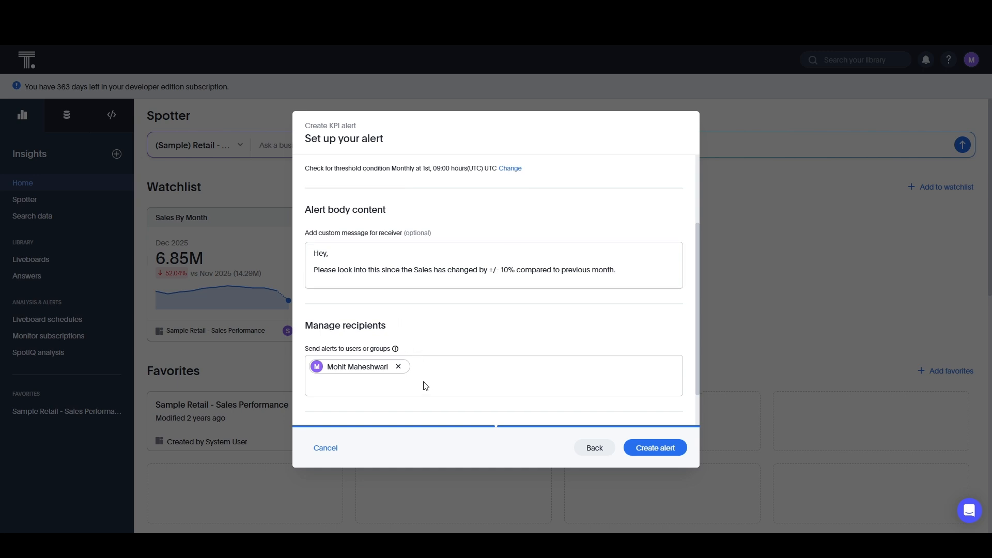
scroll(425, 386, down, 1)
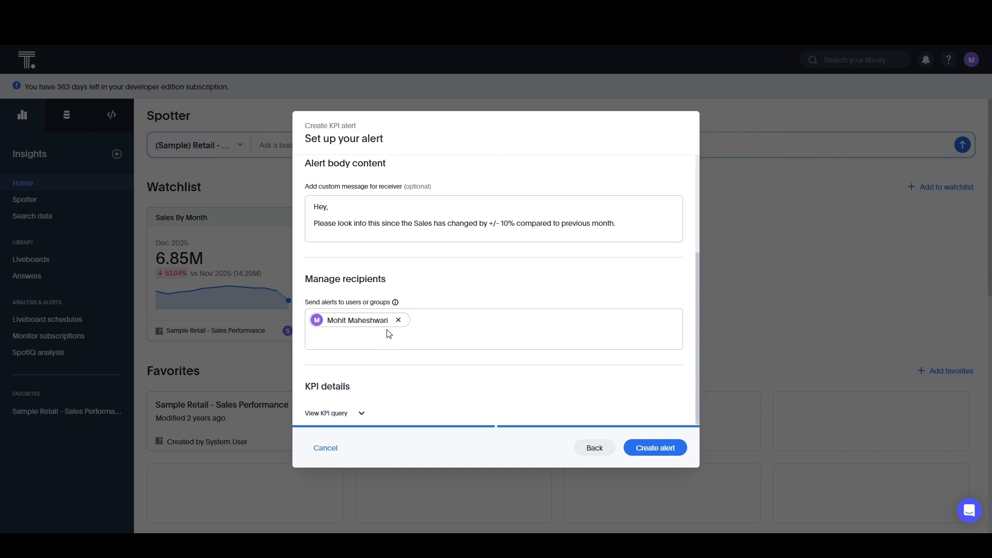
click(428, 316)
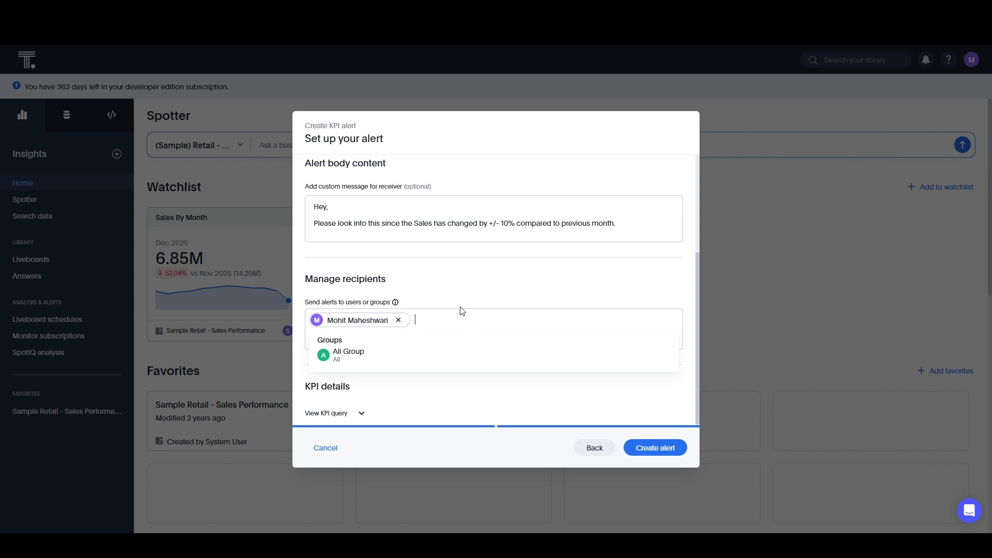
click(463, 288)
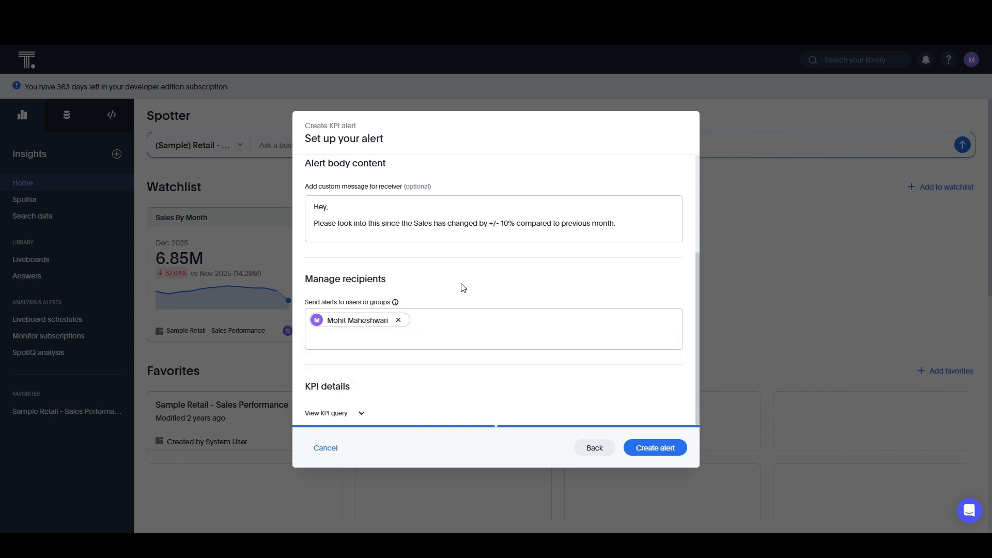
click(449, 321)
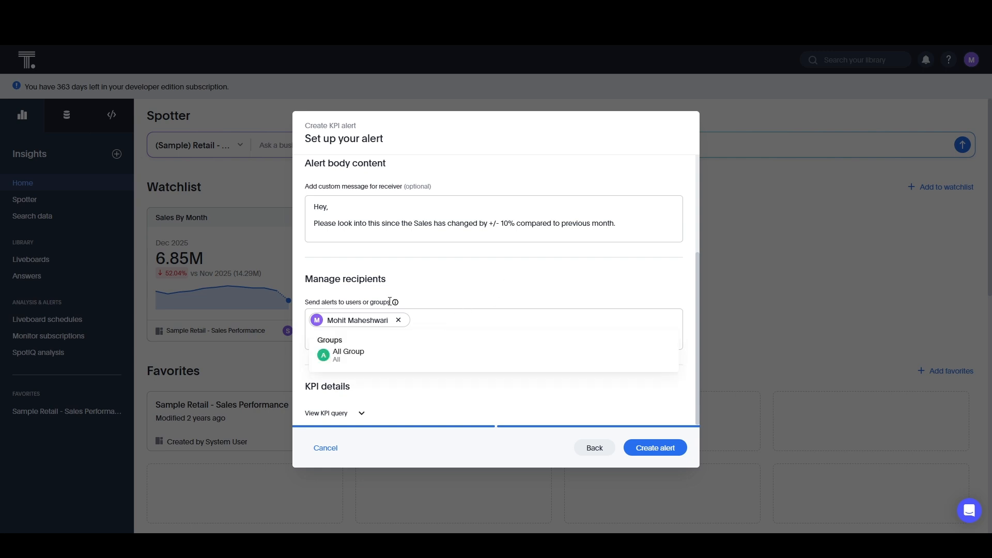
click(430, 283)
scroll(429, 284, up, 3)
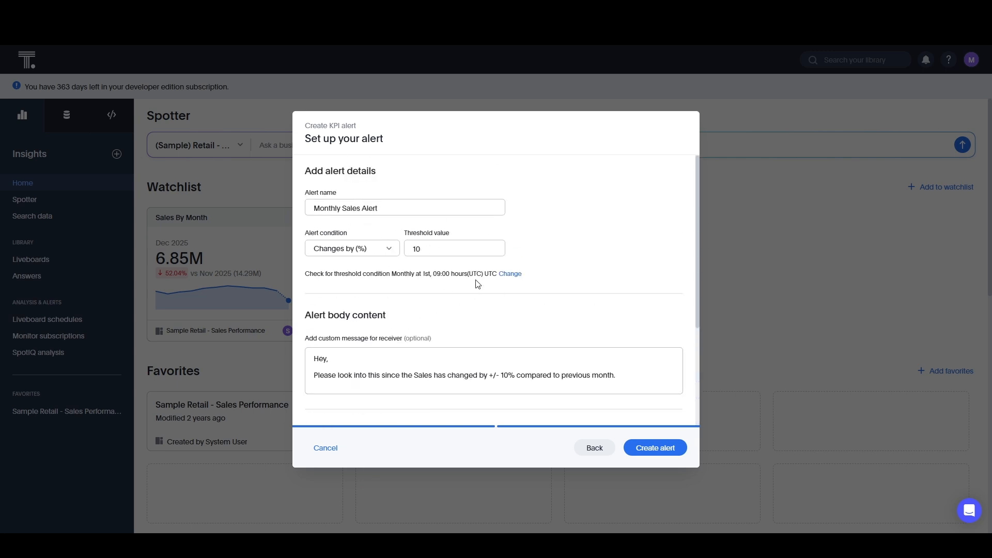
scroll(477, 284, down, 3)
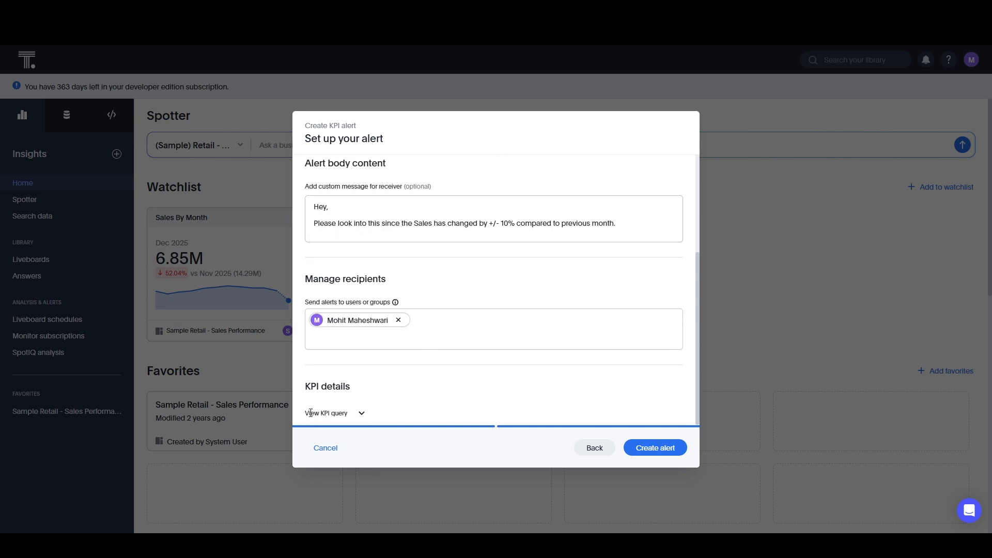
Review the metrics, grouping and filter in the KPI query details, and create the alert
click(362, 413)
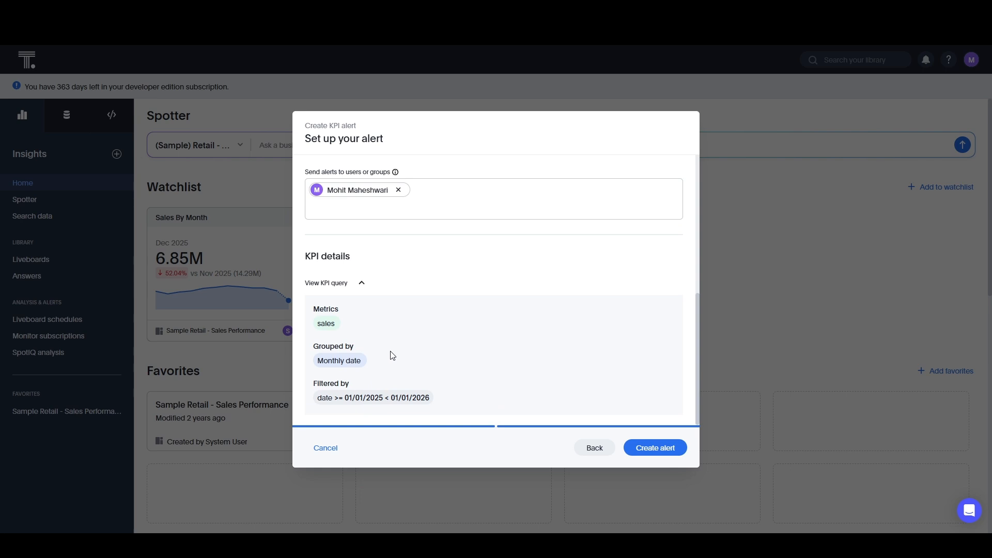
drag(313, 309, 336, 307)
drag(313, 346, 356, 349)
drag(317, 383, 363, 385)
click(382, 372)
click(653, 448)
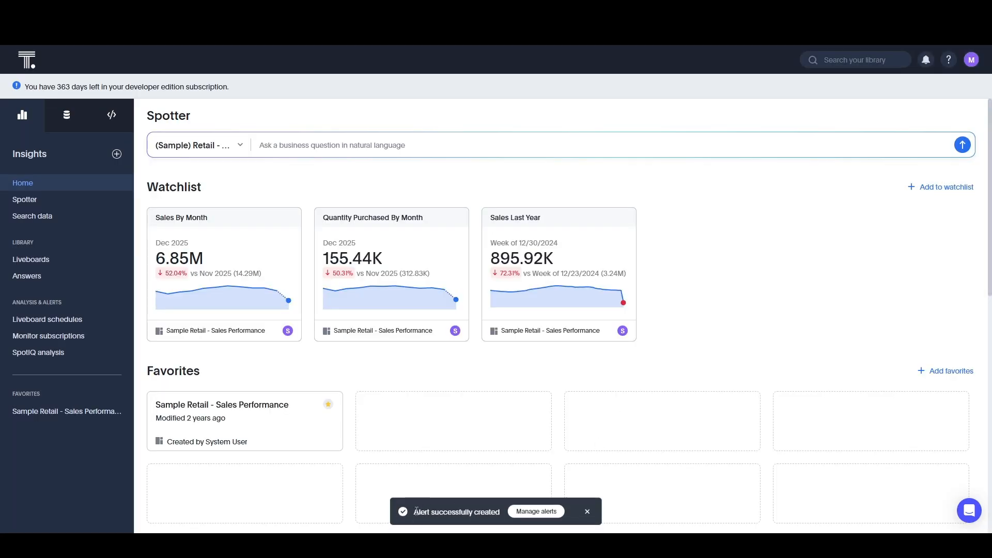
drag(416, 511, 499, 511)
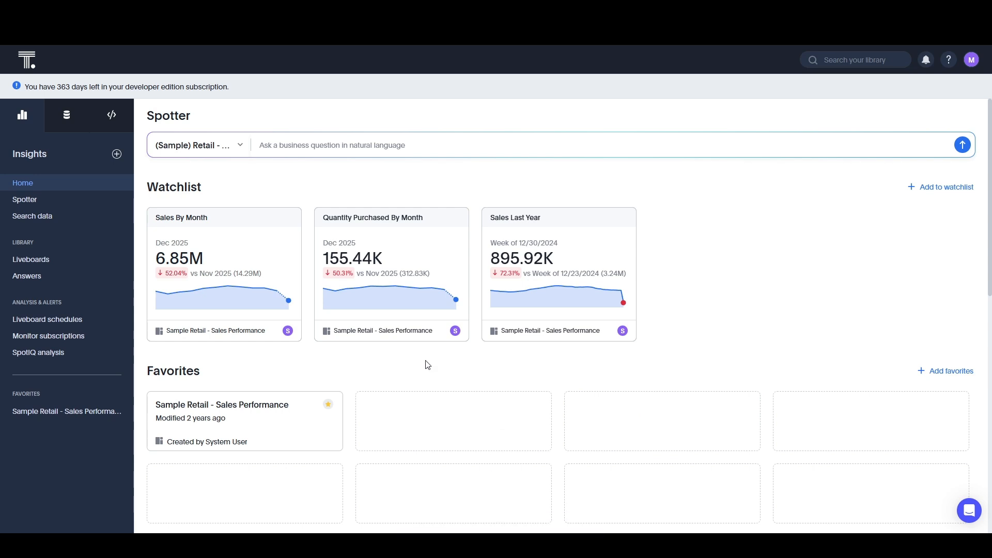
Check the Monthly Sales Alert in the monitor subscriptions list and view the actions available for it
click(39, 341)
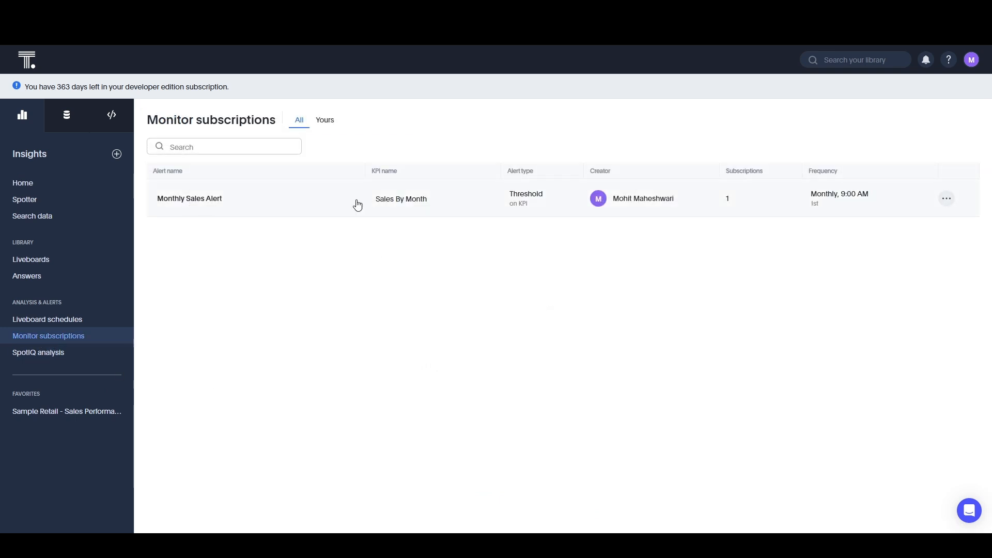
click(949, 195)
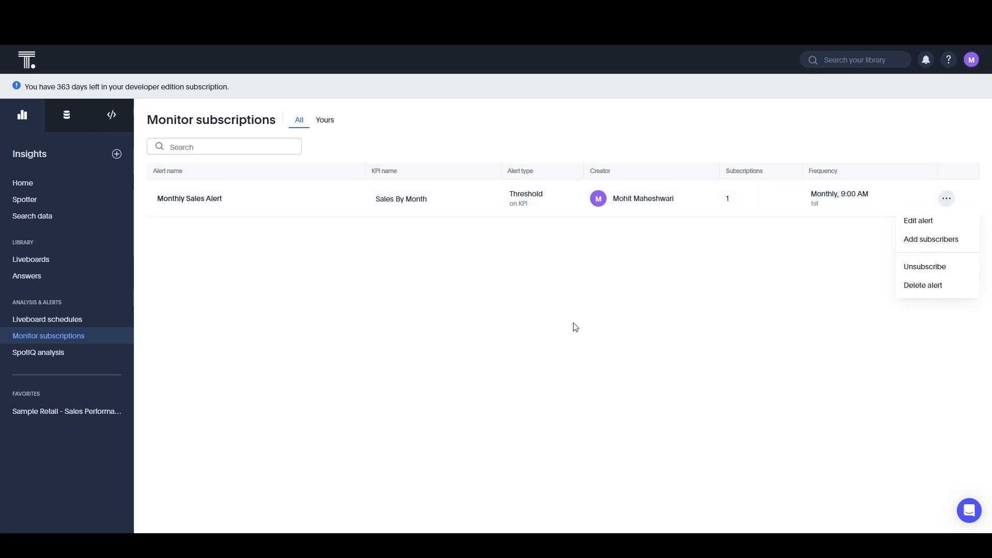
click(583, 331)
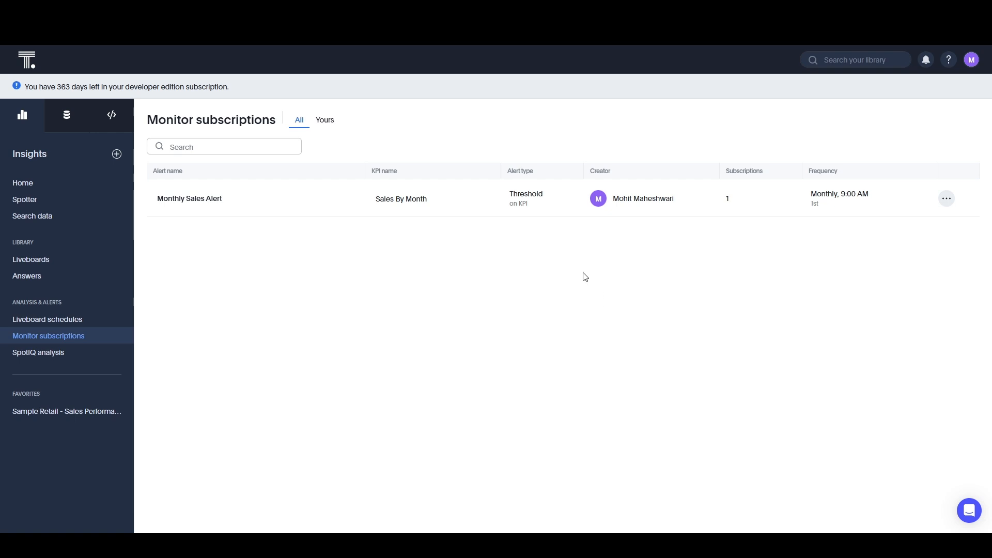
Return to the home page and start creating a new alert on the Sales By Month KPI from the watchlist
click(32, 125)
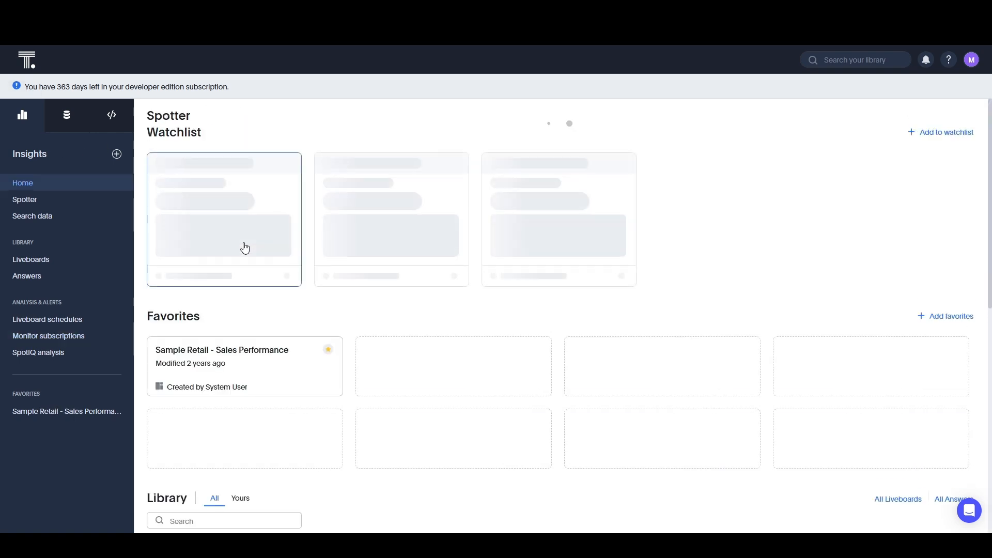
click(263, 219)
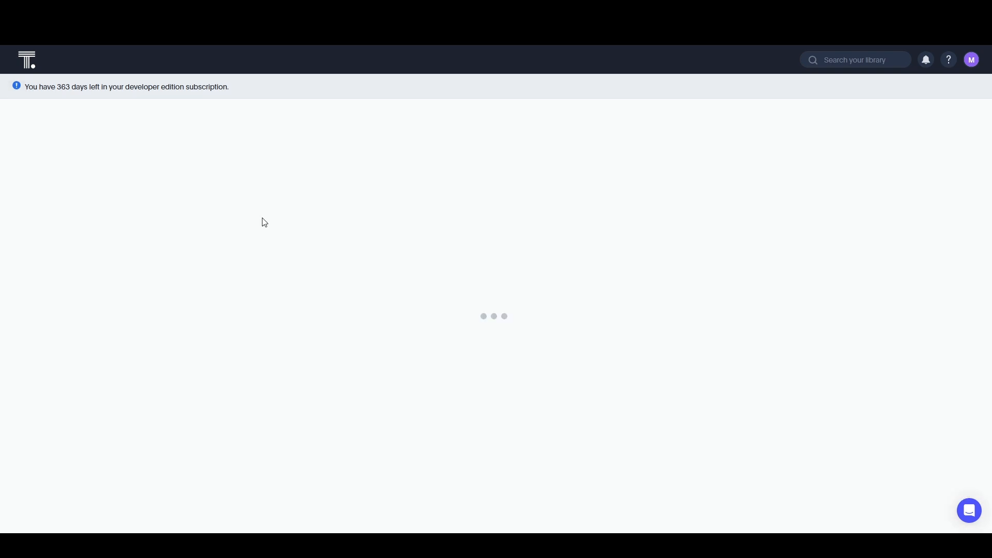
click(29, 60)
click(46, 60)
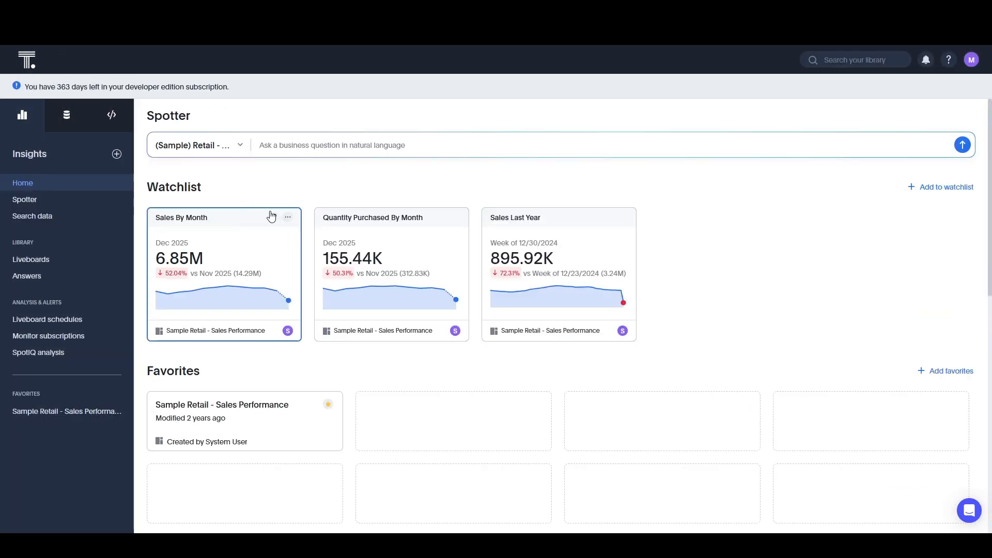
click(274, 217)
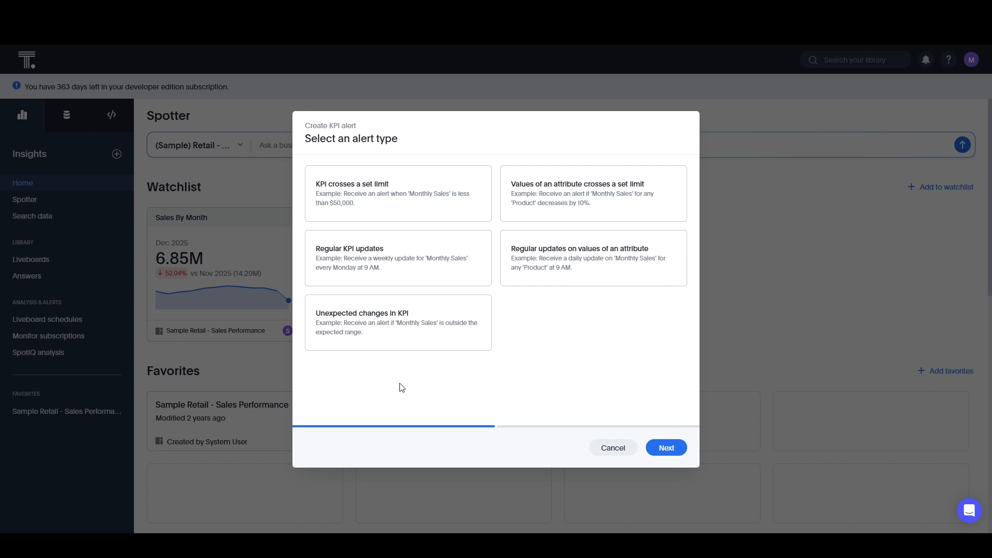
Review the setup options for the "Unexpected changes in KPI" alert type and return to the alert type selection
click(387, 321)
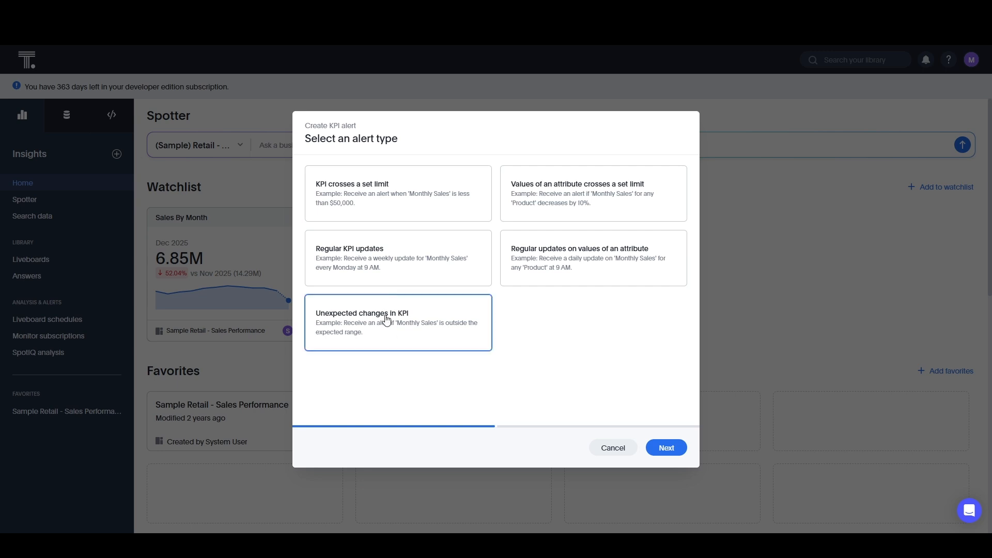
click(666, 448)
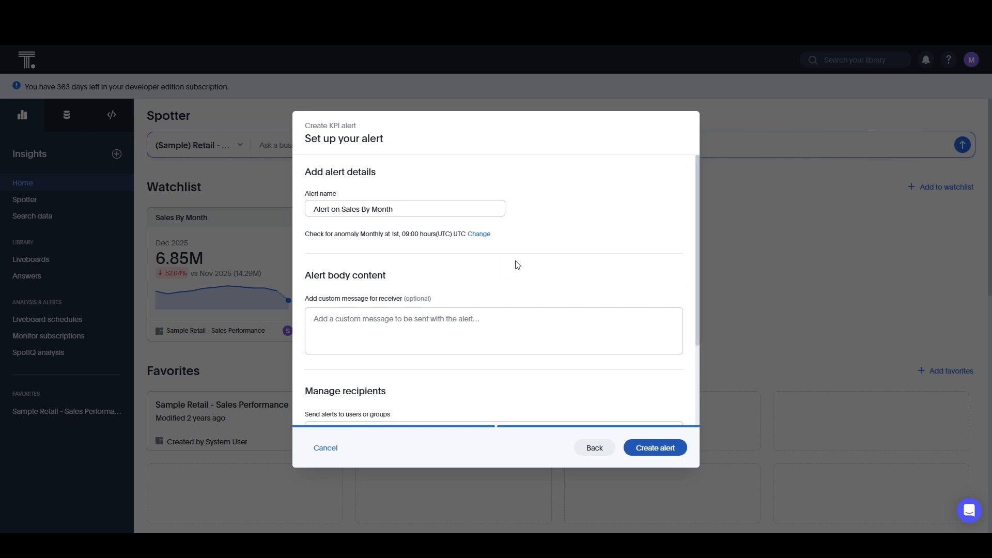
scroll(491, 273, down, 2)
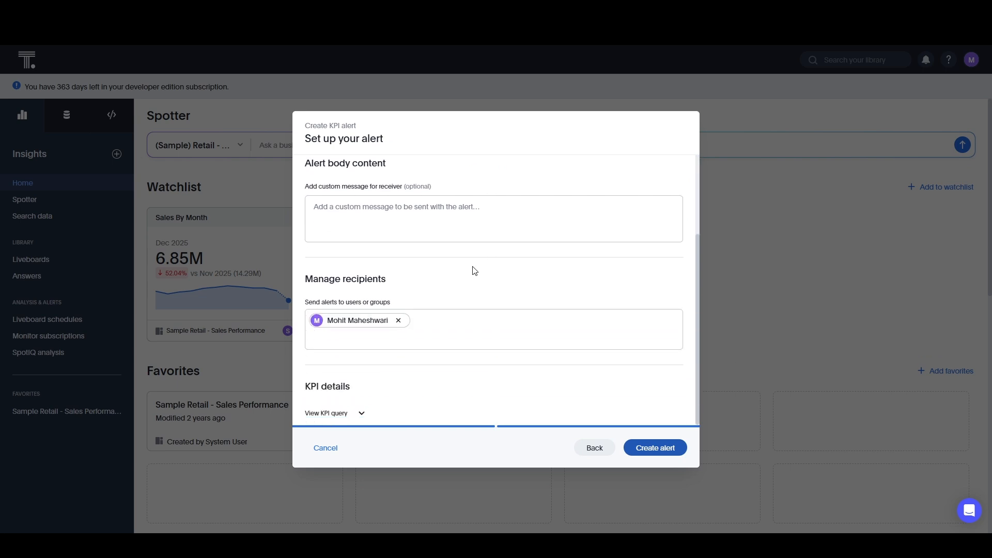
scroll(468, 278, up, 2)
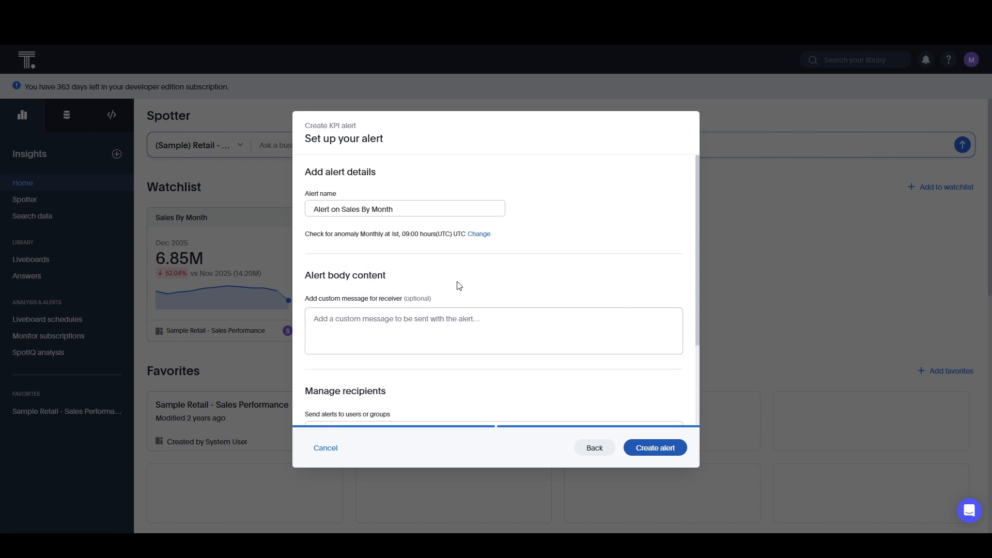
scroll(459, 285, down, 3)
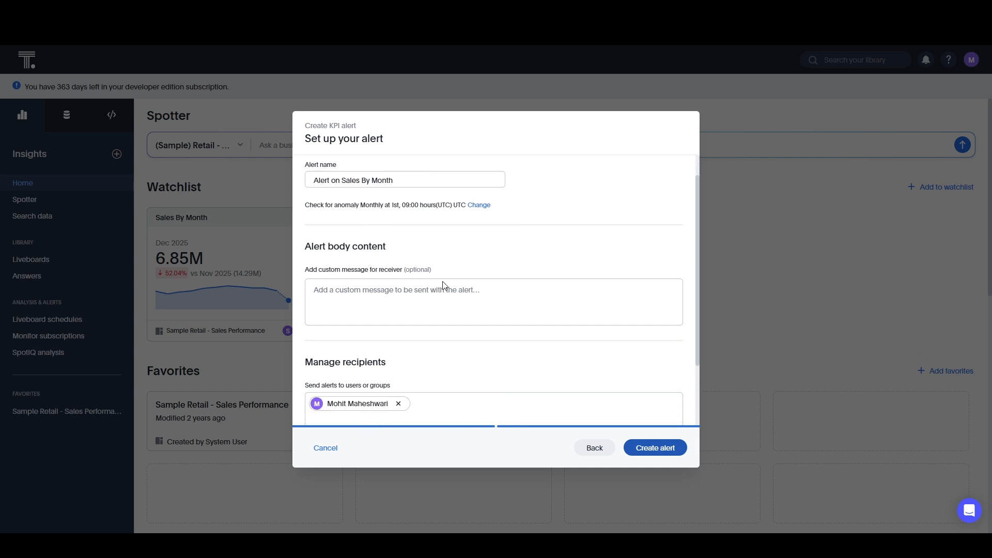
scroll(470, 258, up, 2)
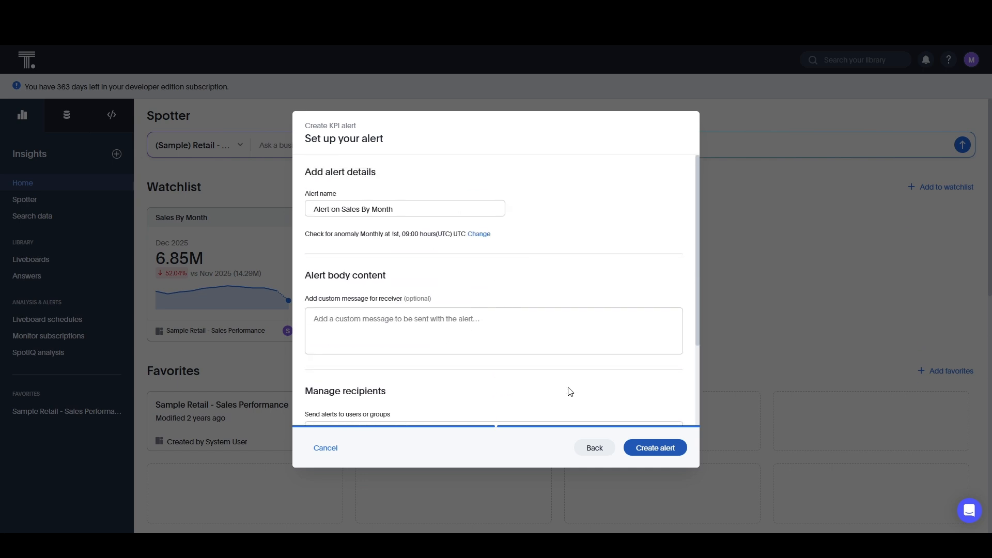
click(593, 447)
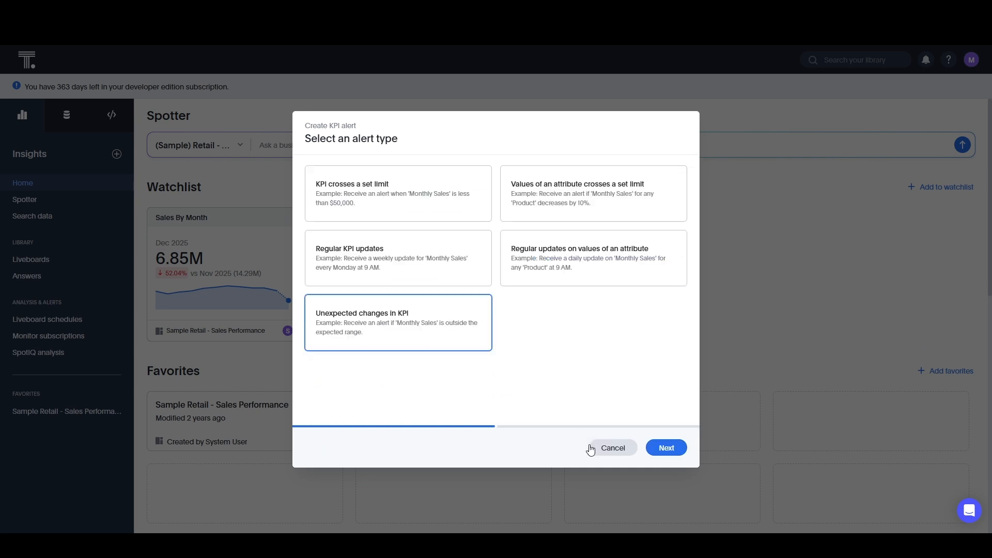
Choose the "Values of an attribute crosses a set limit" alert type and set its attribute to product
click(571, 210)
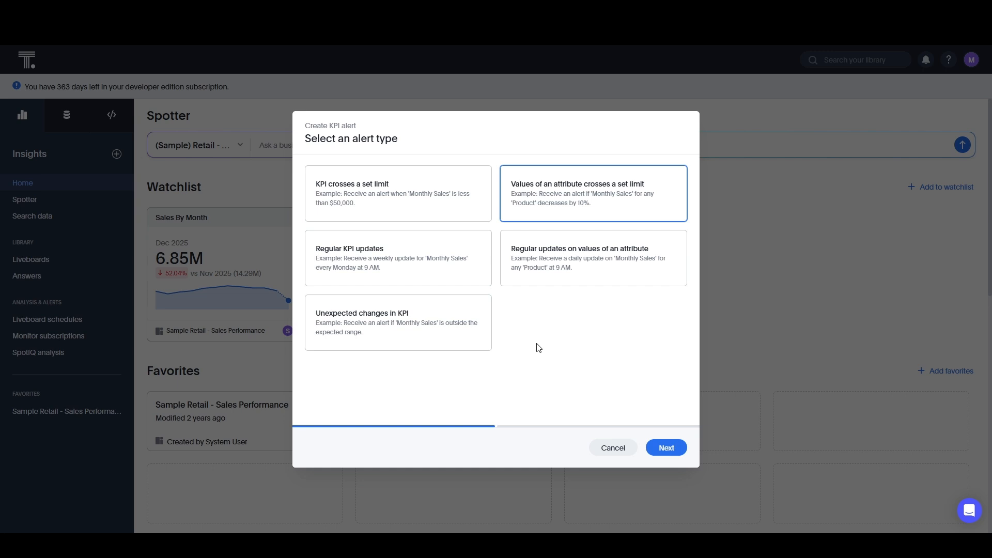
click(666, 447)
click(362, 251)
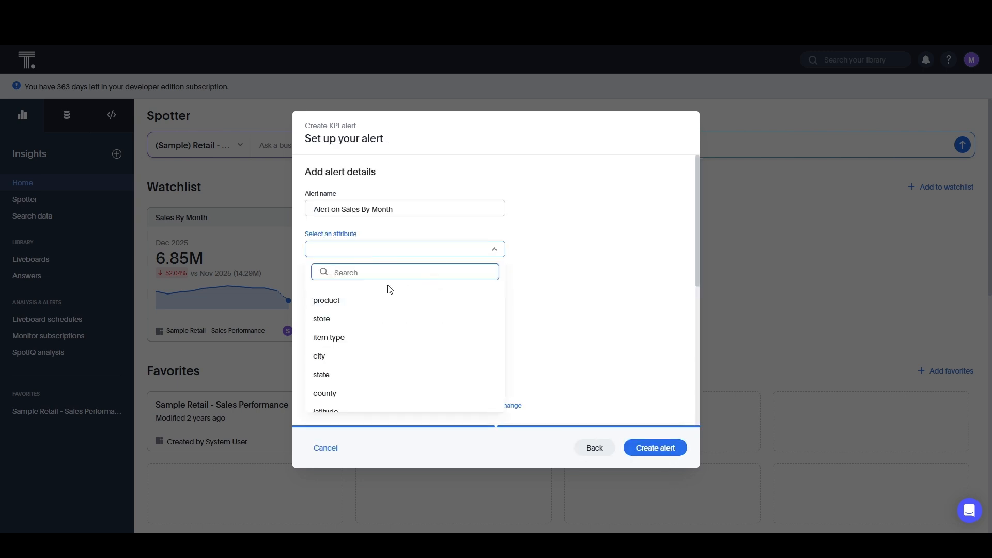
click(327, 299)
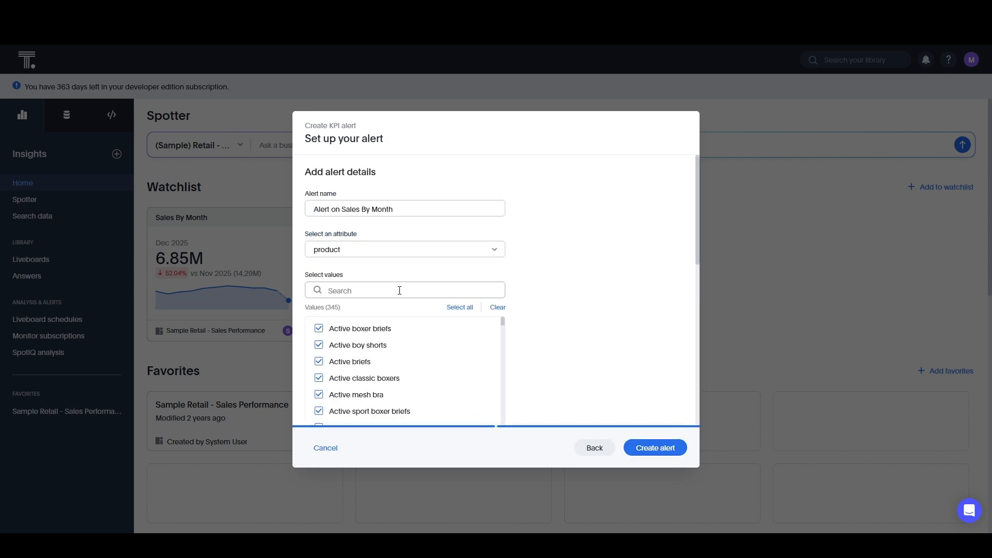
Clear all selected product values and select only Active briefs for the alert
scroll(527, 299, down, 1)
click(497, 255)
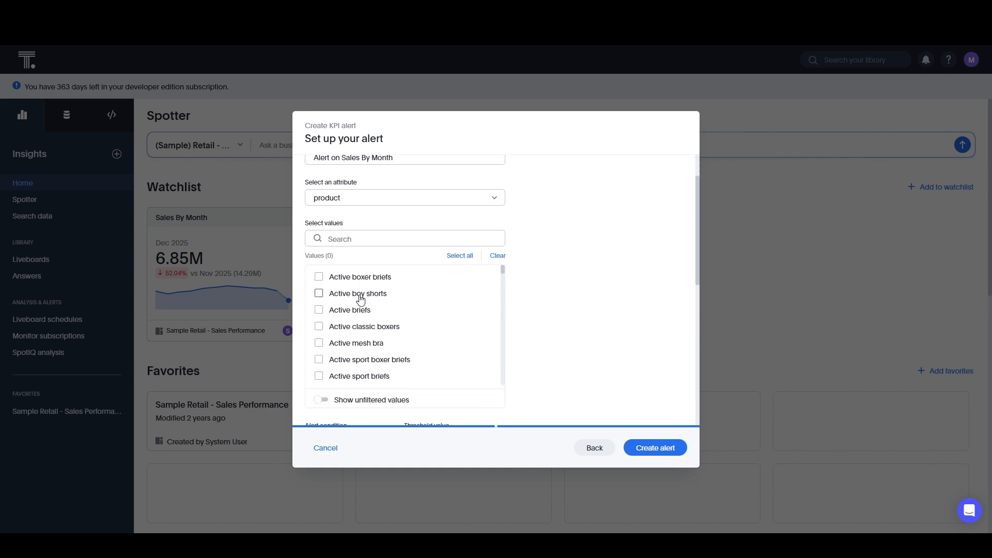
click(319, 311)
scroll(456, 310, down, 2)
scroll(458, 310, up, 2)
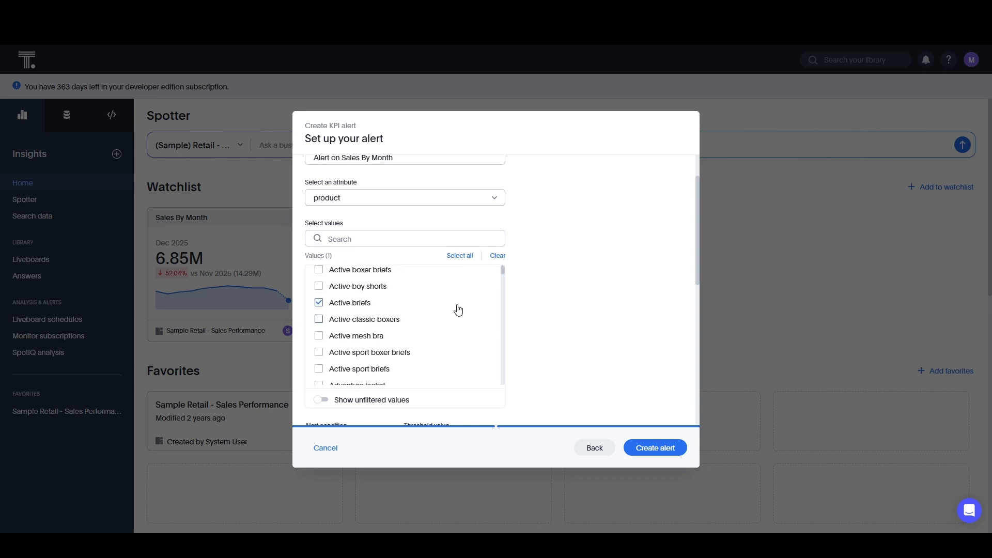
scroll(393, 336, down, 3)
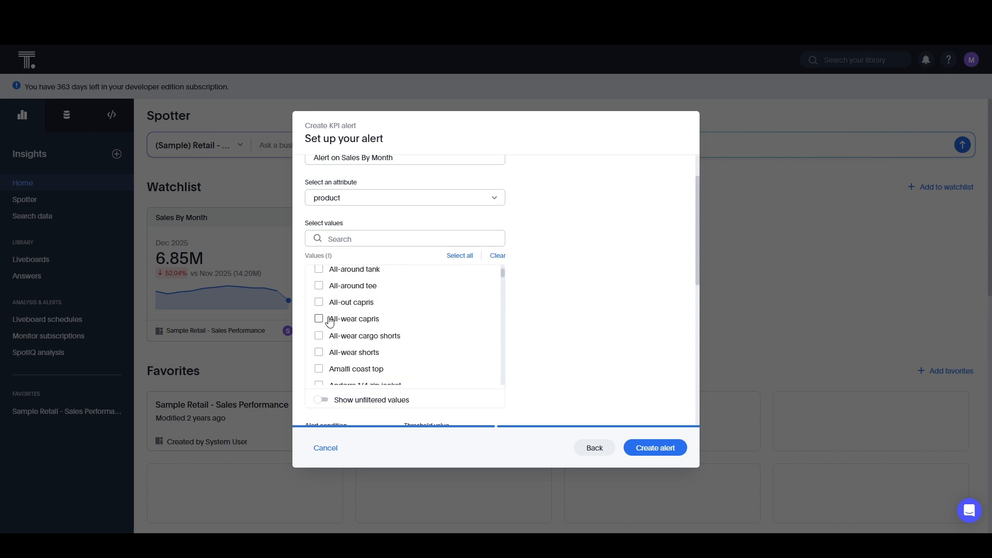
scroll(330, 321, up, 5)
Review the alert's threshold condition and recipients, and examine the metrics, grouping and date filter in the KPI query details
scroll(575, 310, down, 5)
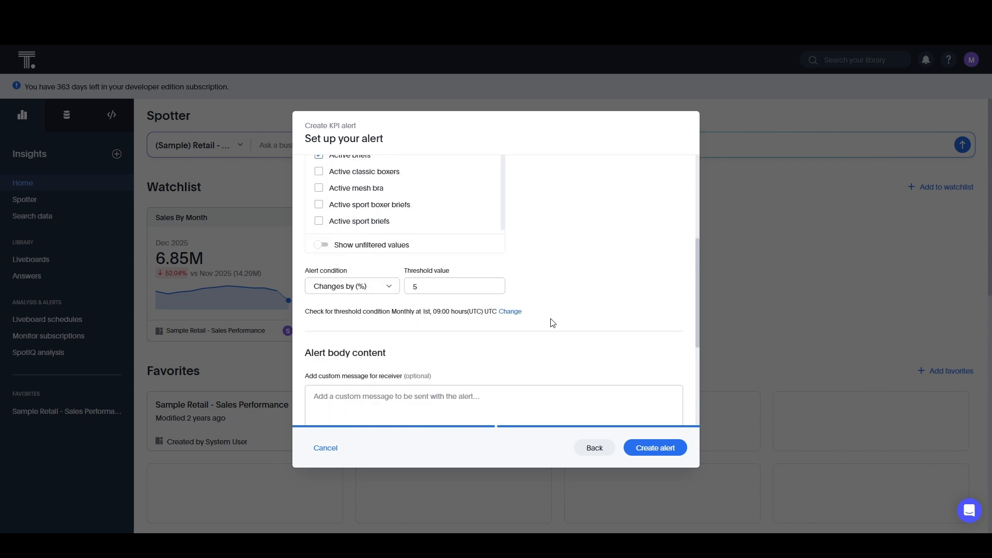
scroll(529, 312, down, 5)
click(362, 412)
scroll(365, 416, down, 3)
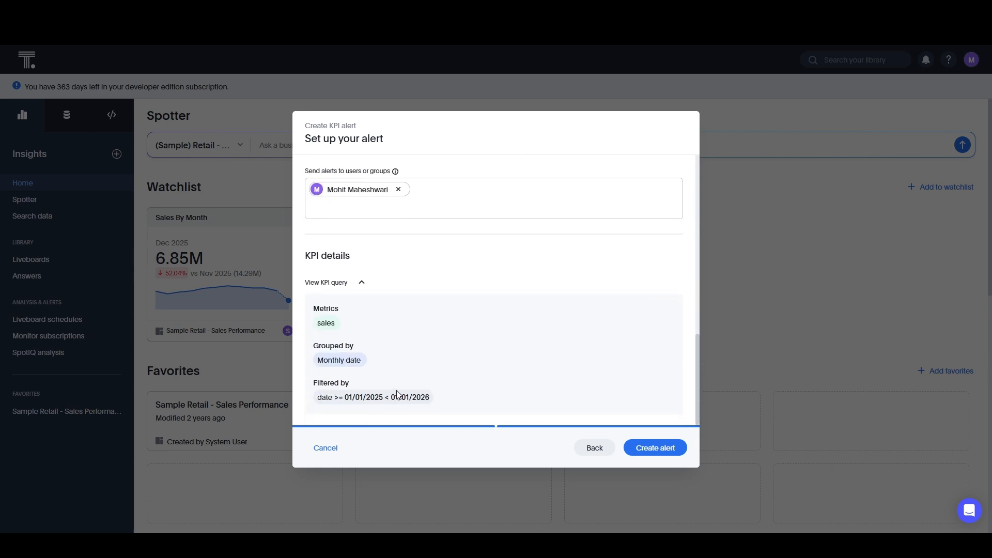
drag(317, 323, 367, 361)
click(436, 362)
drag(334, 399, 415, 398)
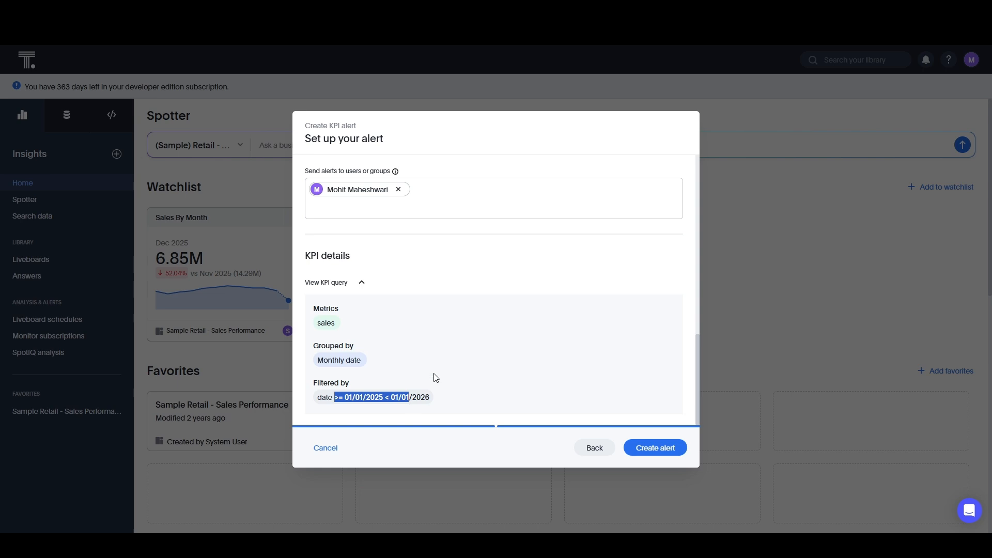
Recheck the selected product values, leave the alert setup and cancel creating the attribute alert
scroll(445, 365, up, 5)
scroll(398, 290, up, 4)
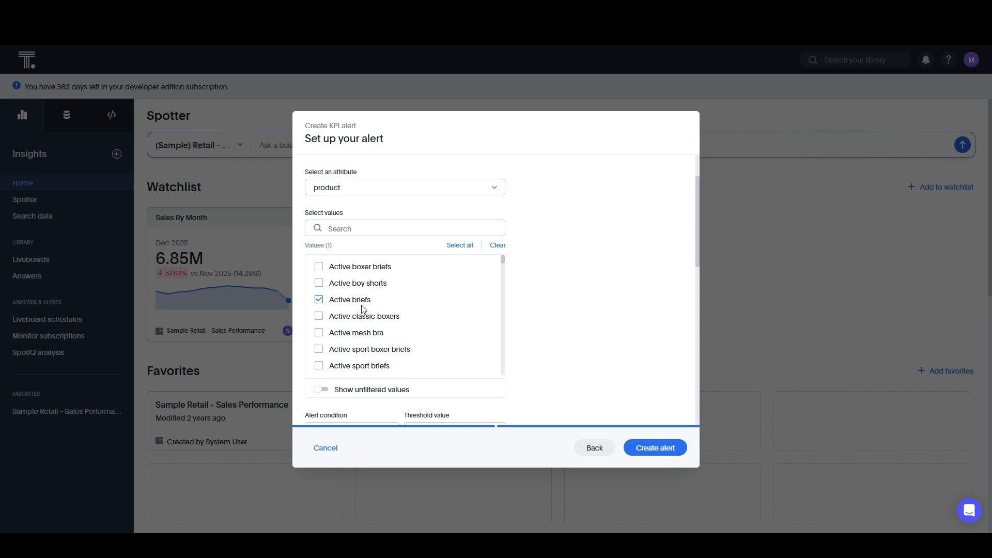
click(594, 446)
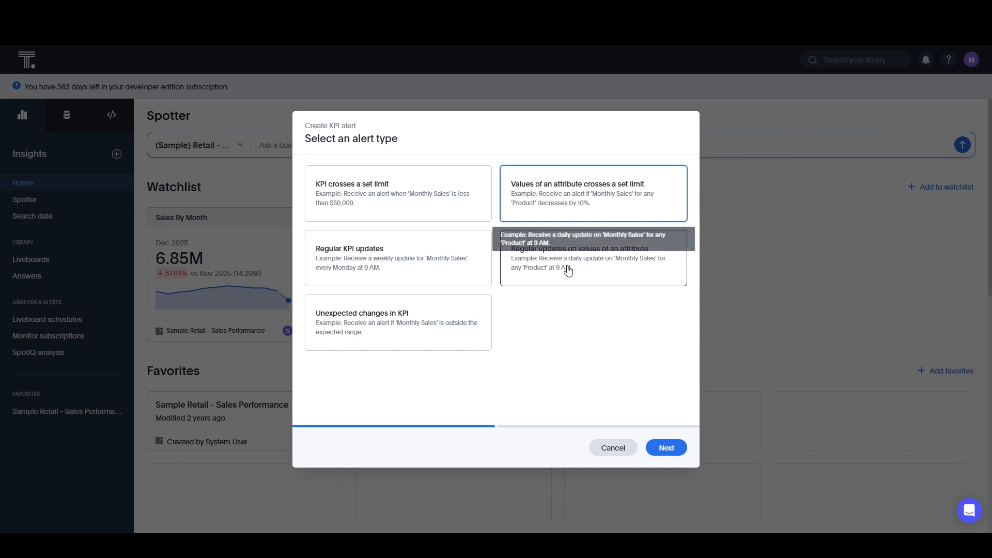
click(613, 447)
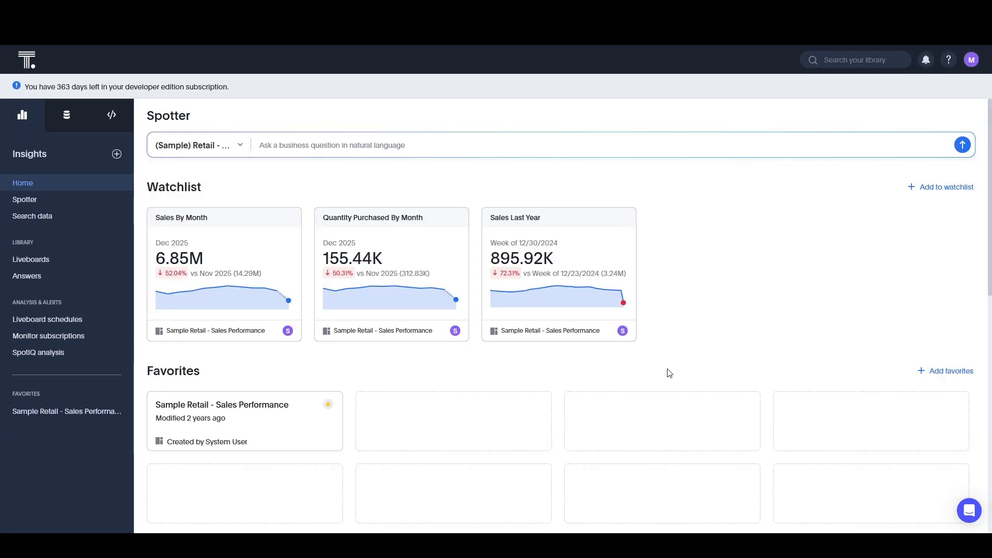